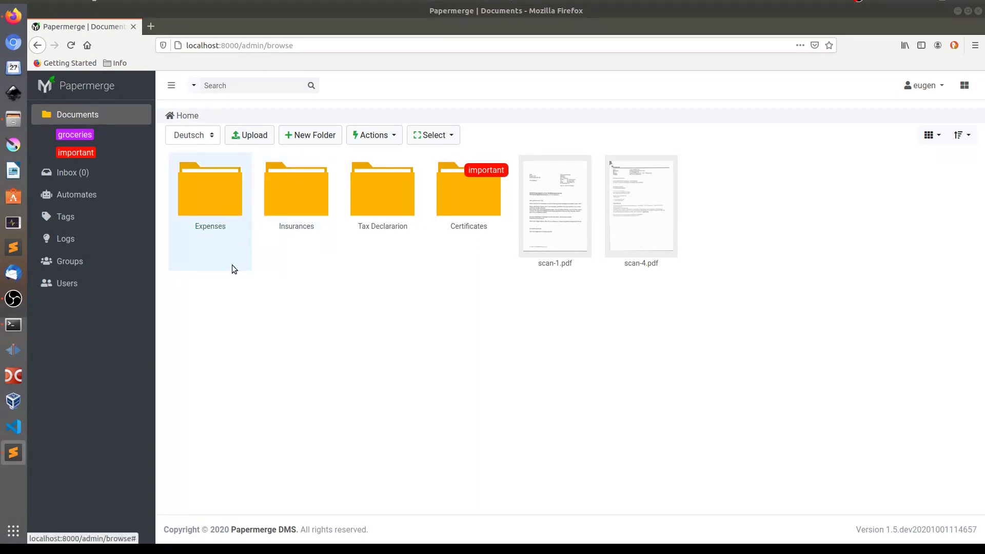
Open Expenses › Groceries to confirm it holds no documents yet
{"action": "double_click", "coordinate": [230, 211]}
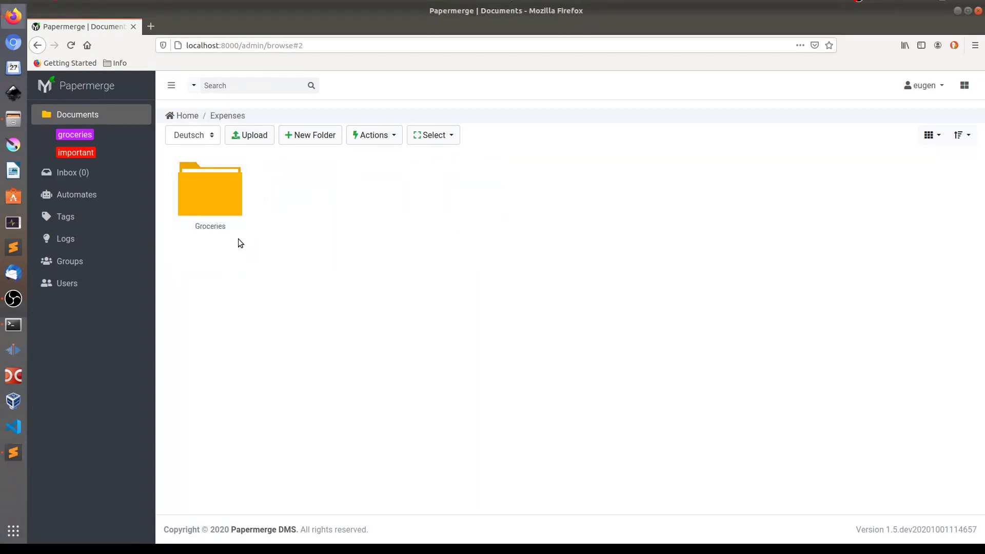
{"action": "double_click", "coordinate": [227, 197]}
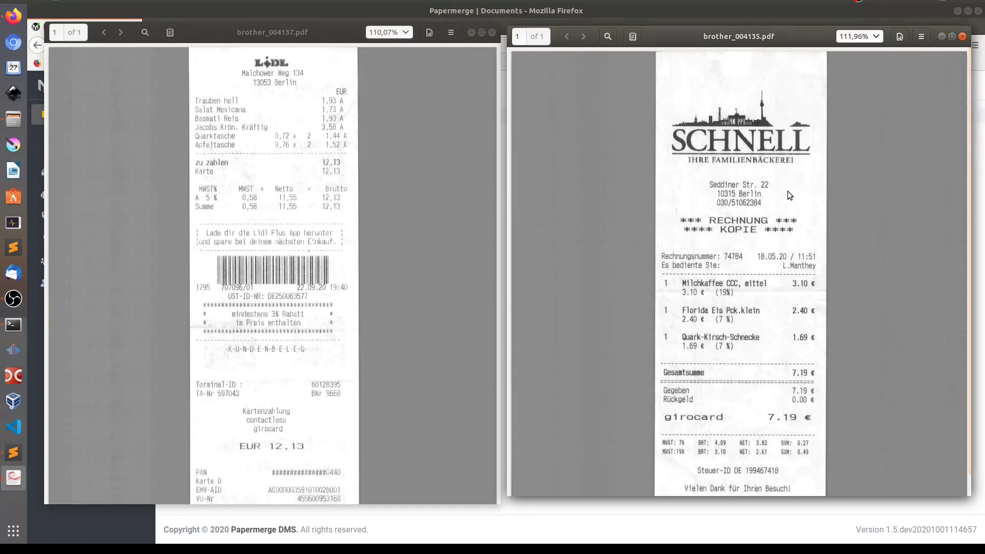
Bring the Lidl receipt brother_004137.pdf viewer to the front
{"action": "left_click", "coordinate": [413, 307]}
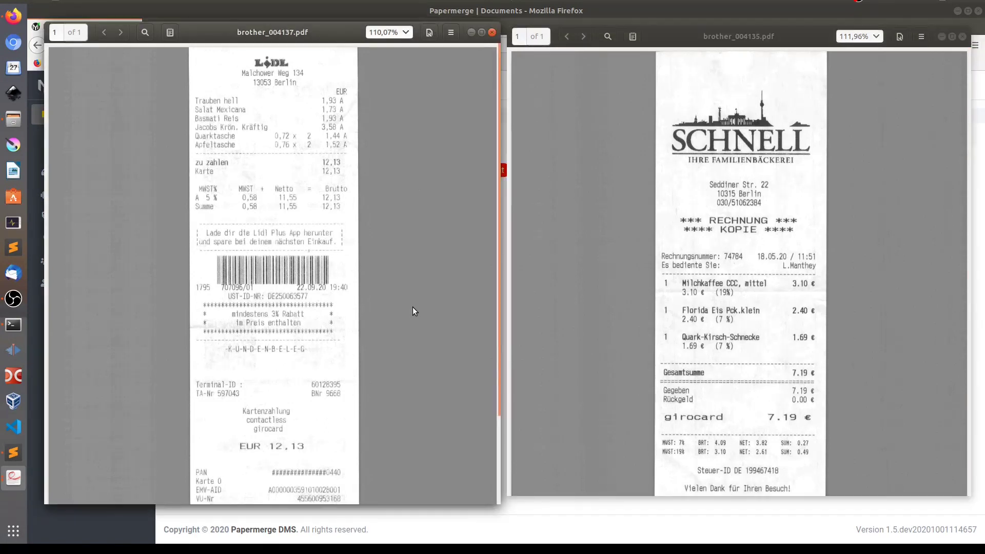
Create a new automate 'schnell - receipts' matching 'schnell', with case sensitivity turned off
{"action": "left_click", "coordinate": [471, 32]}
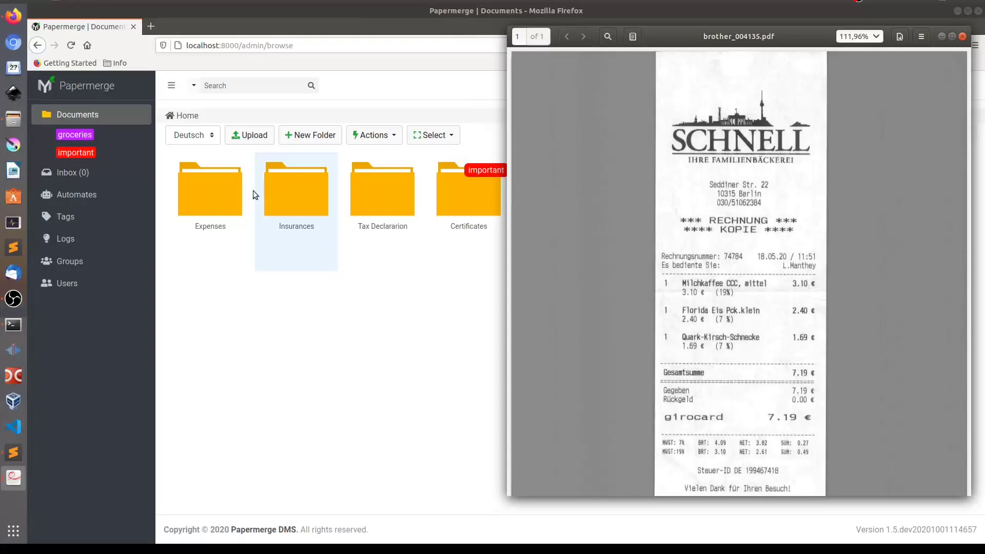
{"action": "left_click", "coordinate": [72, 196]}
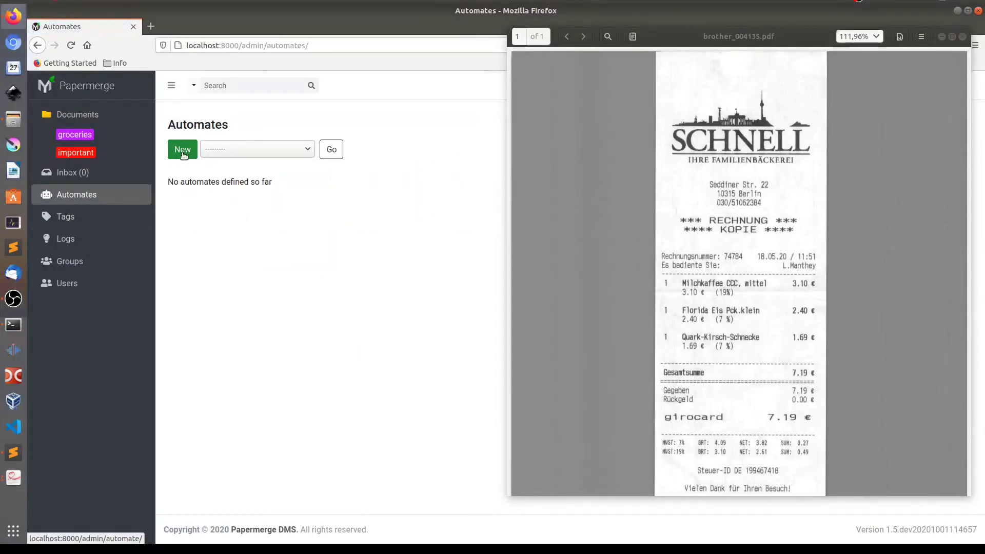
{"action": "left_click", "coordinate": [182, 150]}
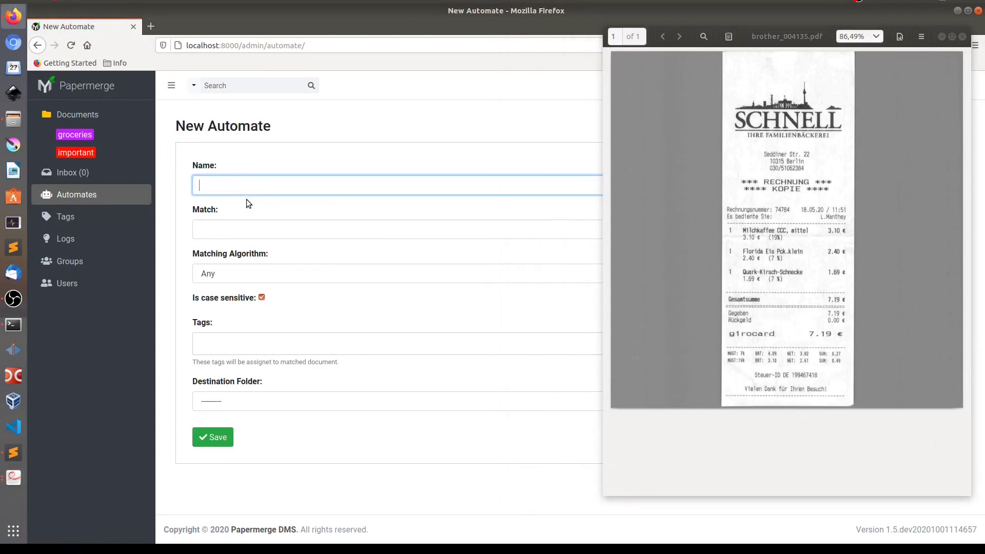
{"action": "type", "text": "schnell - receipts"}
{"action": "left_click", "coordinate": [214, 230]}
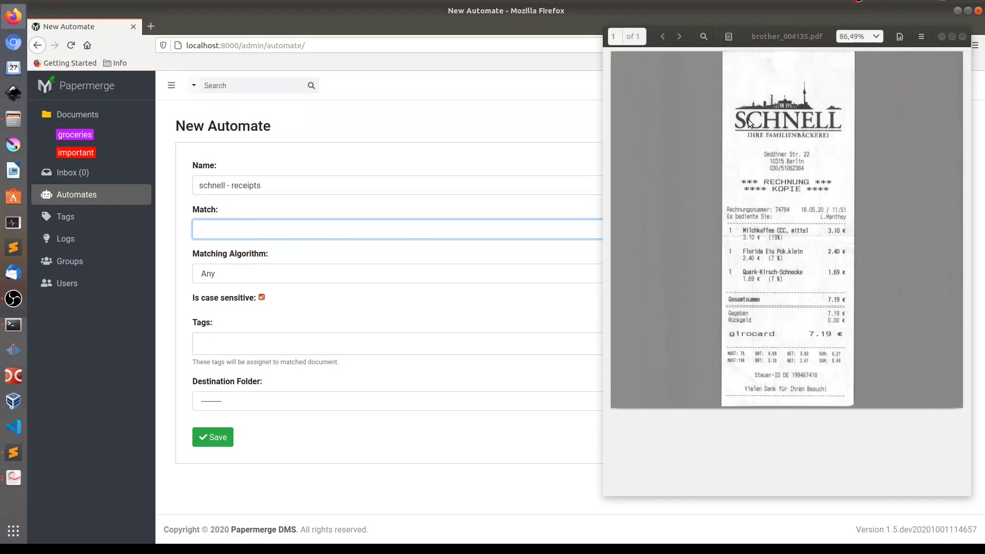
{"action": "type", "text": "schnell"}
{"action": "left_click", "coordinate": [225, 285]}
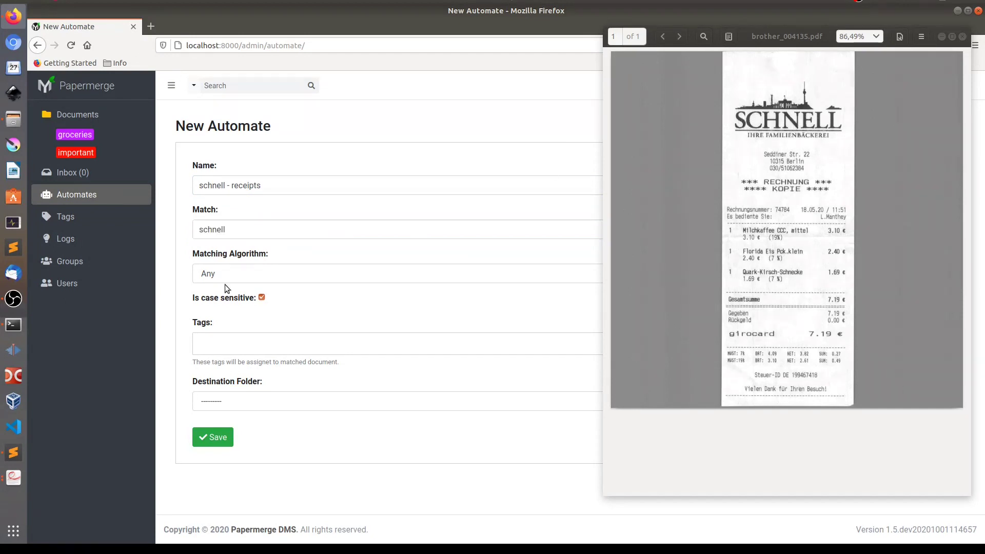
{"action": "left_click", "coordinate": [260, 298]}
Give the schnell automate the tags groceries and receipt
{"action": "left_click", "coordinate": [246, 231]}
{"action": "left_click_drag", "start_coordinate": [227, 230], "coordinate": [194, 228]}
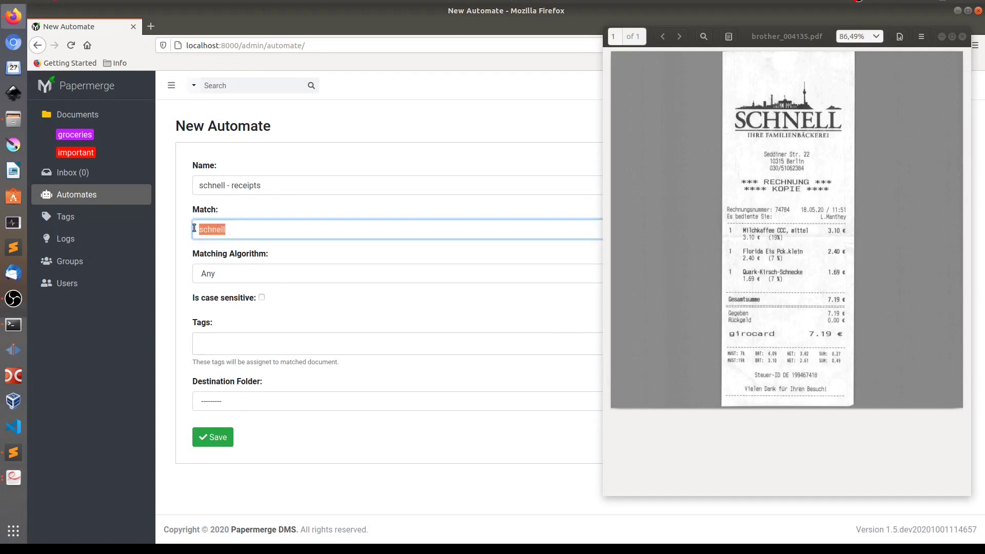
{"action": "left_click", "coordinate": [215, 345]}
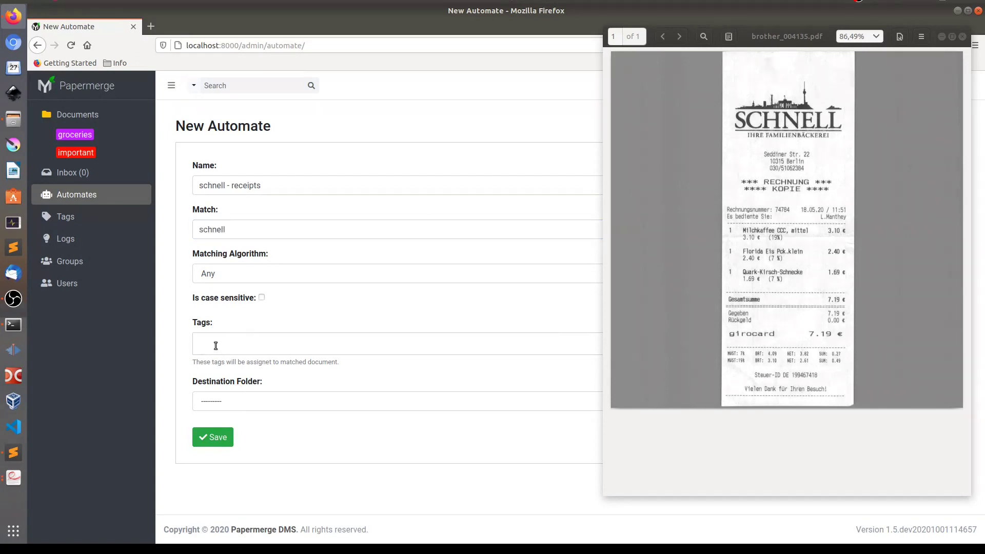
{"action": "type", "text": "groceries"}
{"action": "key", "text": "Return"}
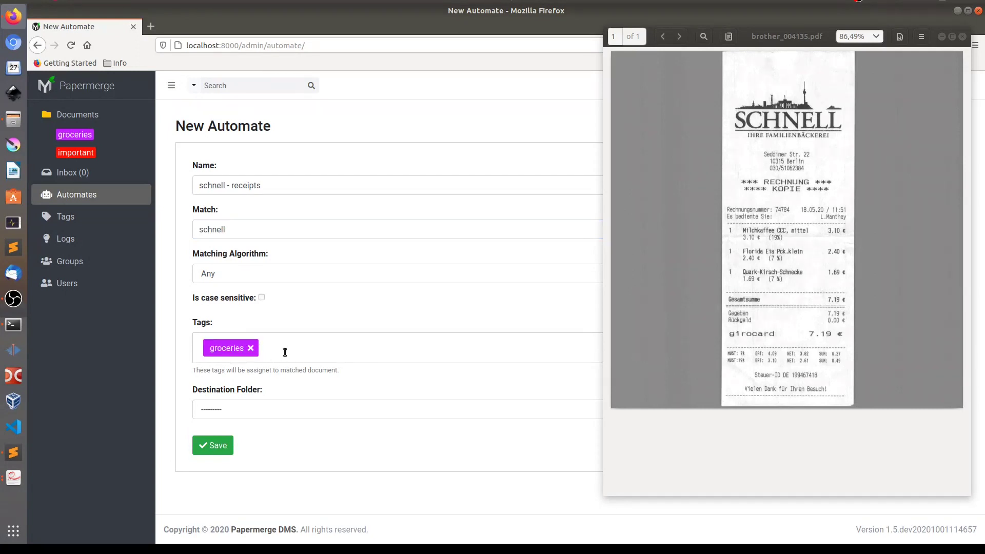
{"action": "type", "text": "receipts"}
{"action": "key", "text": "BackSpace"}
{"action": "key", "text": "Return"}
Set its destination folder to Expenses › Groceries and save the automate
{"action": "left_click", "coordinate": [258, 410]}
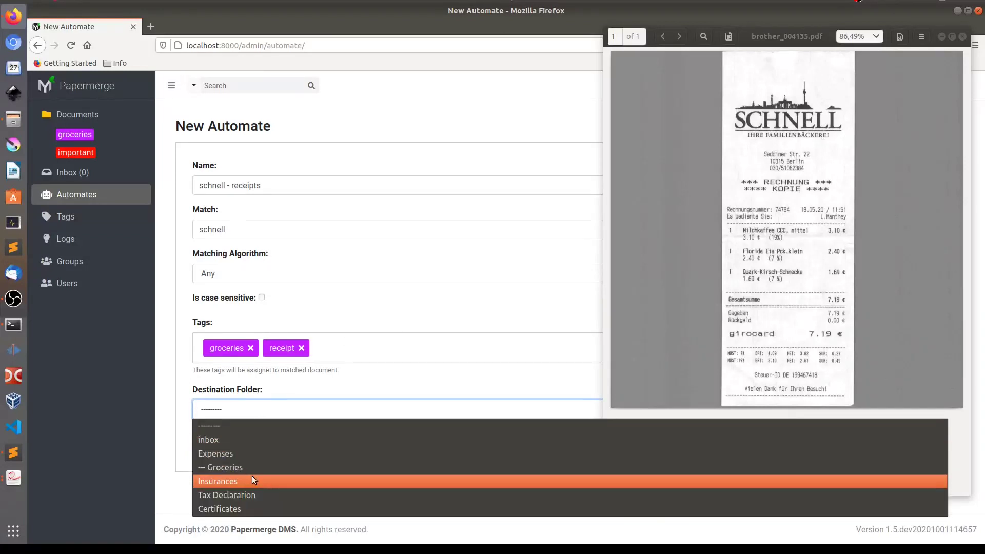
{"action": "left_click", "coordinate": [235, 467]}
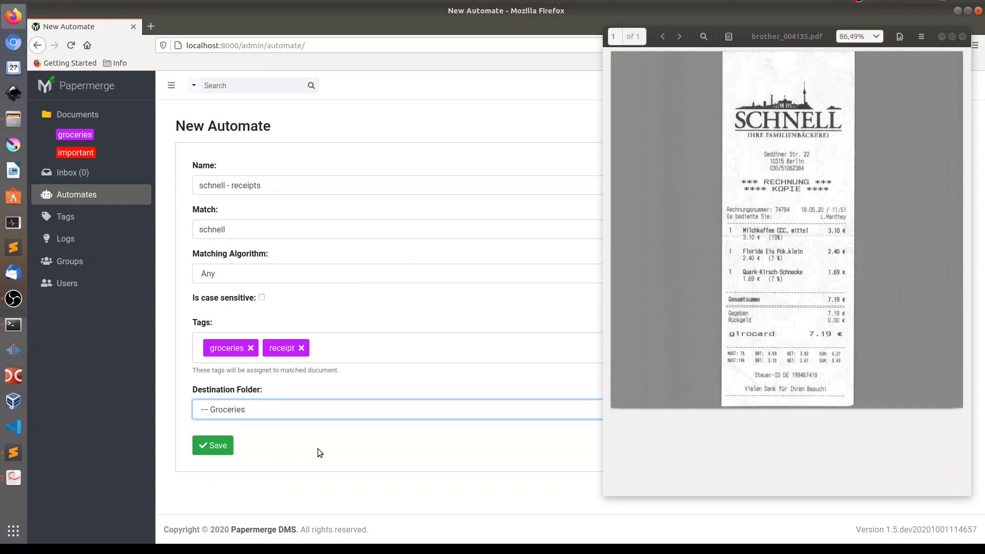
{"action": "left_click", "coordinate": [218, 446]}
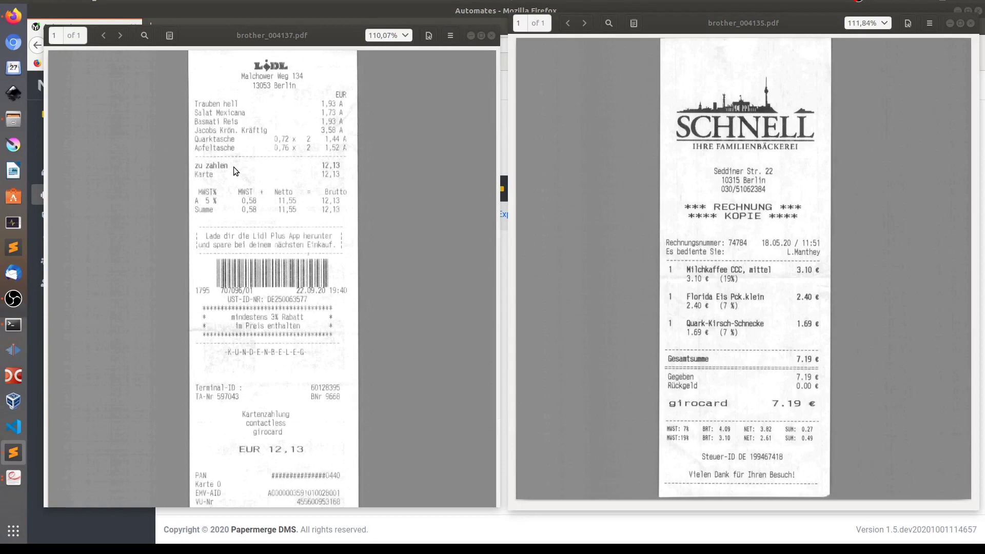
Scroll through the Lidl receipt to the bottom and back to the top
{"action": "scroll", "coordinate": [304, 284], "scroll_direction": "down", "scroll_amount": 2}
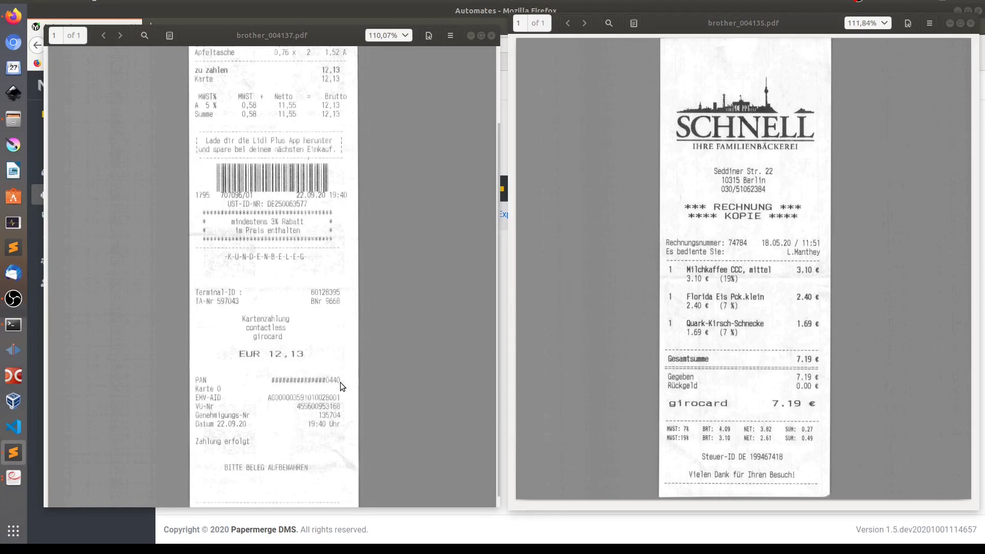
{"action": "scroll", "coordinate": [340, 383], "scroll_direction": "up", "scroll_amount": 3}
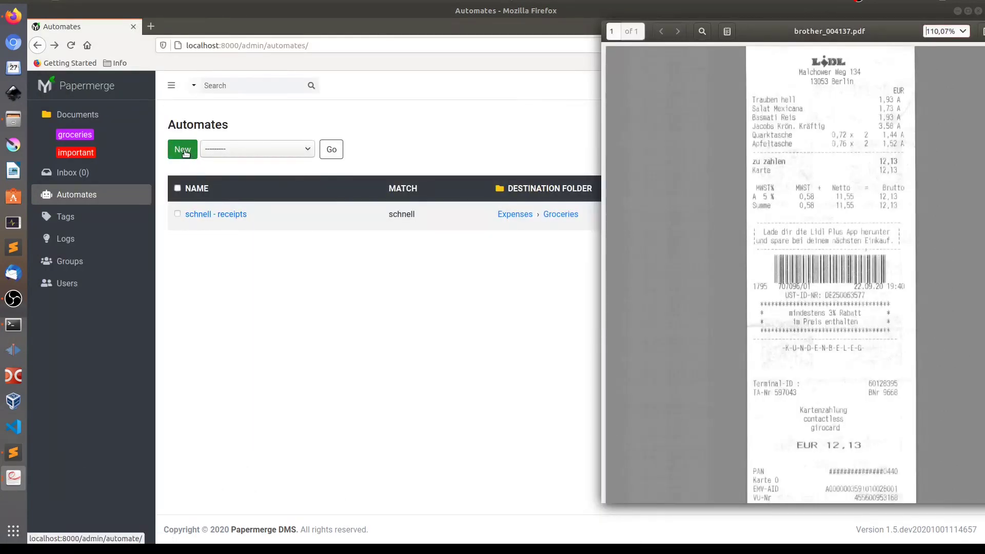
Start a new automate 'lidl - receipts' matching 'BITTE BELEG AUFBEWAHREN'
{"action": "left_click", "coordinate": [184, 153]}
{"action": "left_click", "coordinate": [261, 182]}
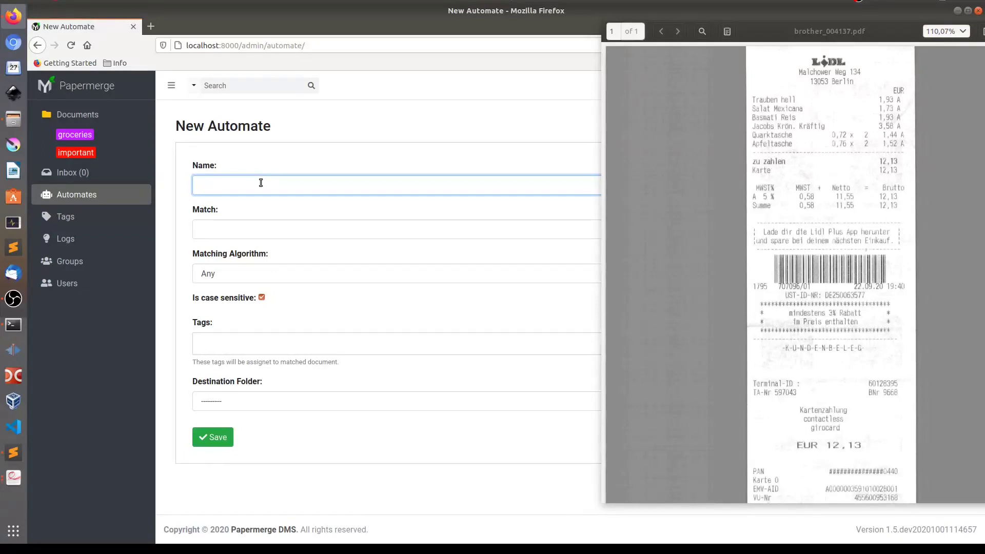
{"action": "type", "text": "lidl - receipts"}
{"action": "key", "text": "Tab"}
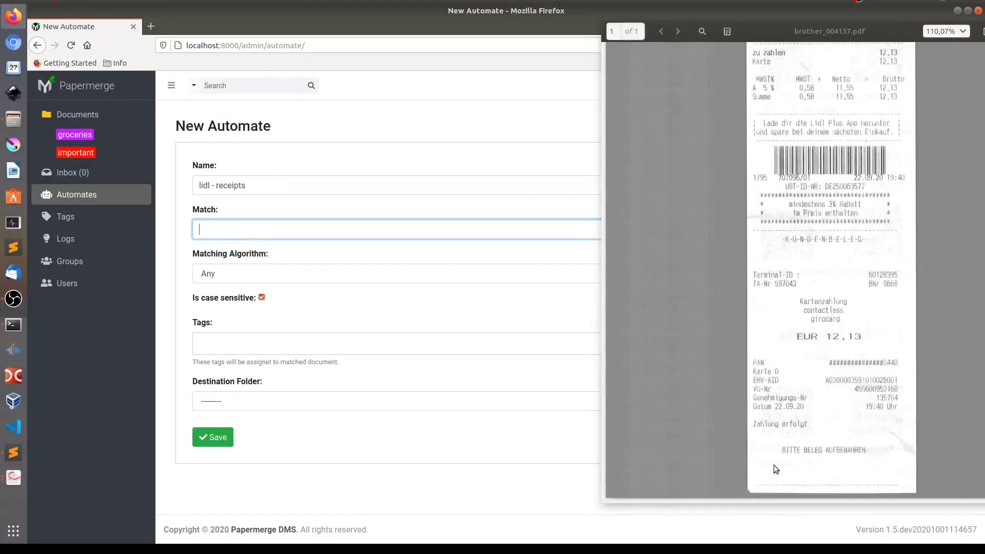
{"action": "type", "text": "BITTE BELEG AUFBEWAHREN"}
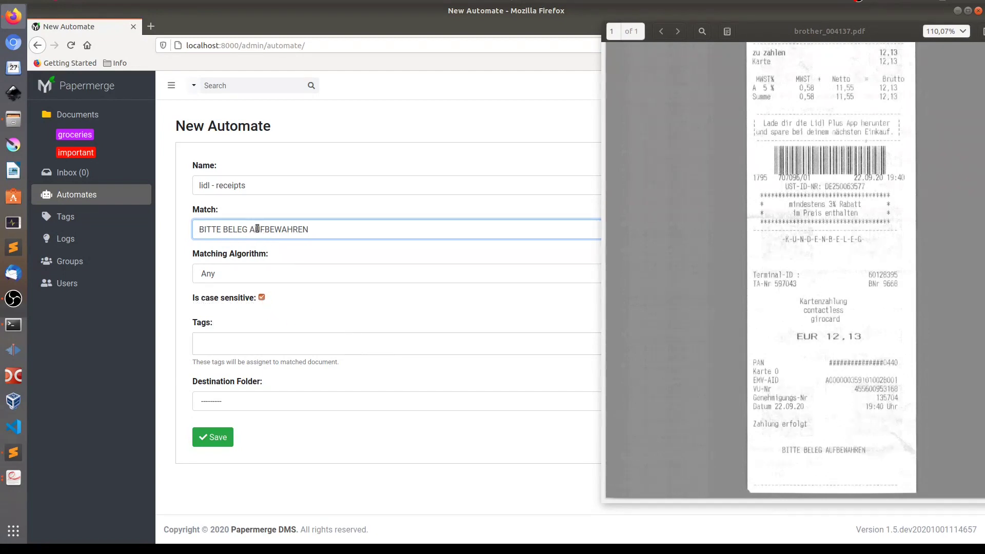
{"action": "key", "text": "shift+Tab"}
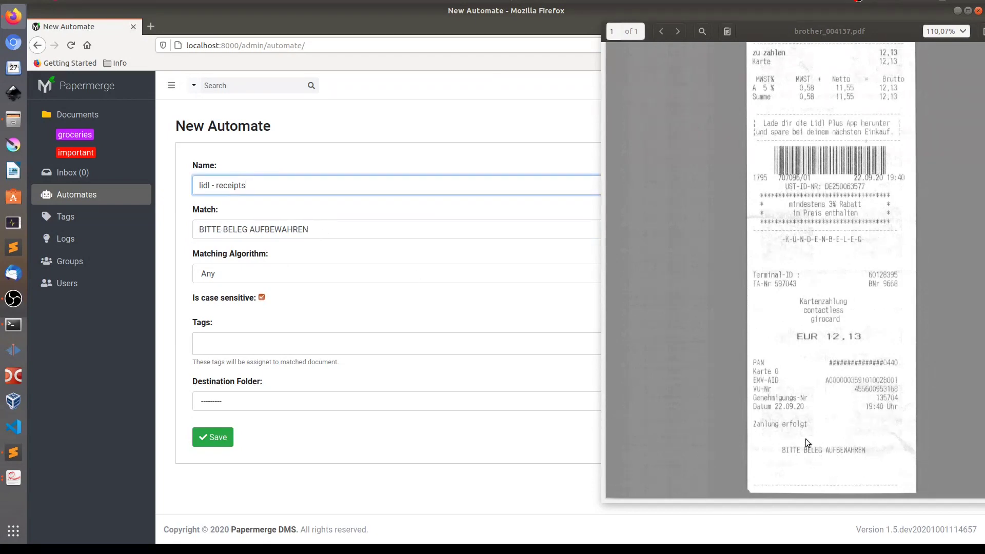
{"action": "left_click", "coordinate": [286, 299]}
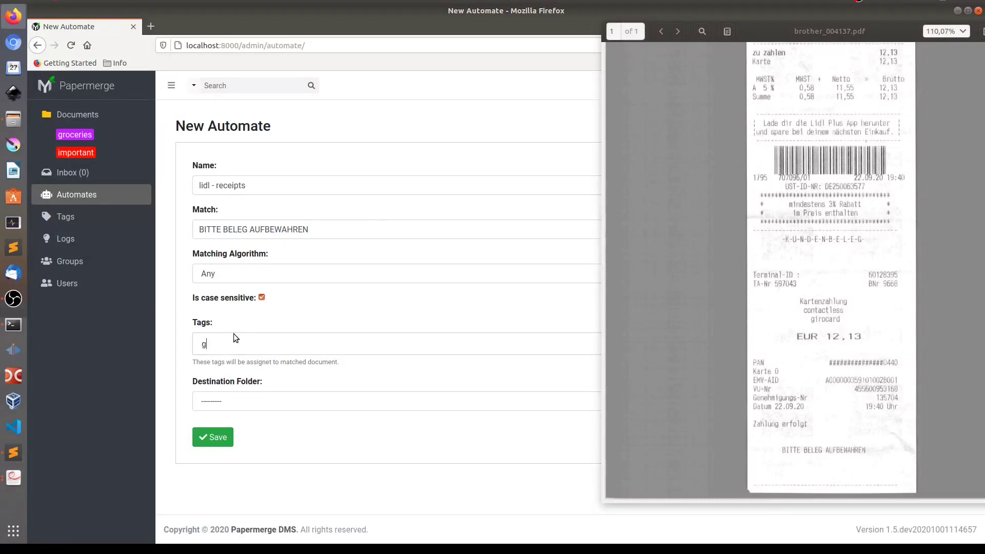
Tag it groceries and receipt, file into Expenses › Groceries, and save
{"action": "key", "text": "Return"}
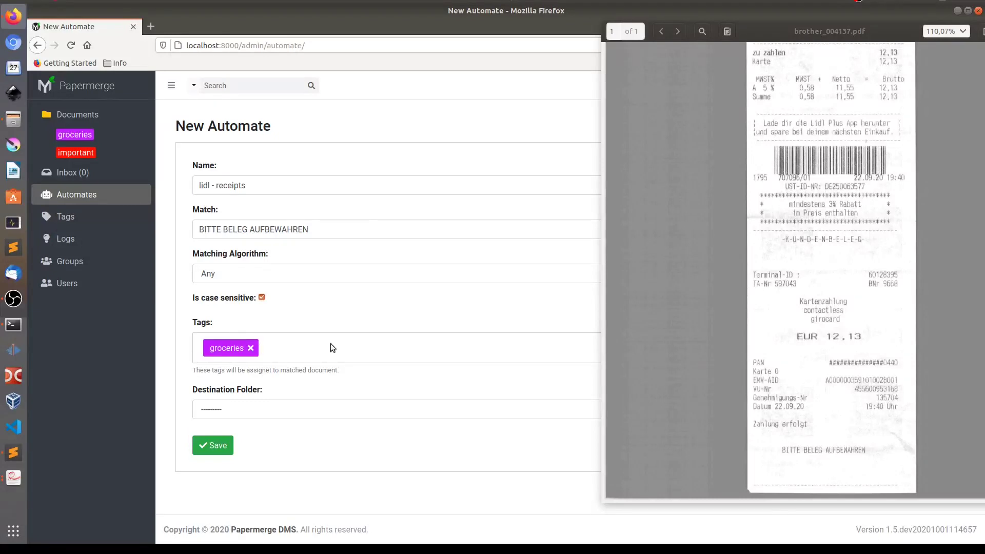
{"action": "type", "text": "re"}
{"action": "key", "text": "Return"}
{"action": "left_click", "coordinate": [313, 407]}
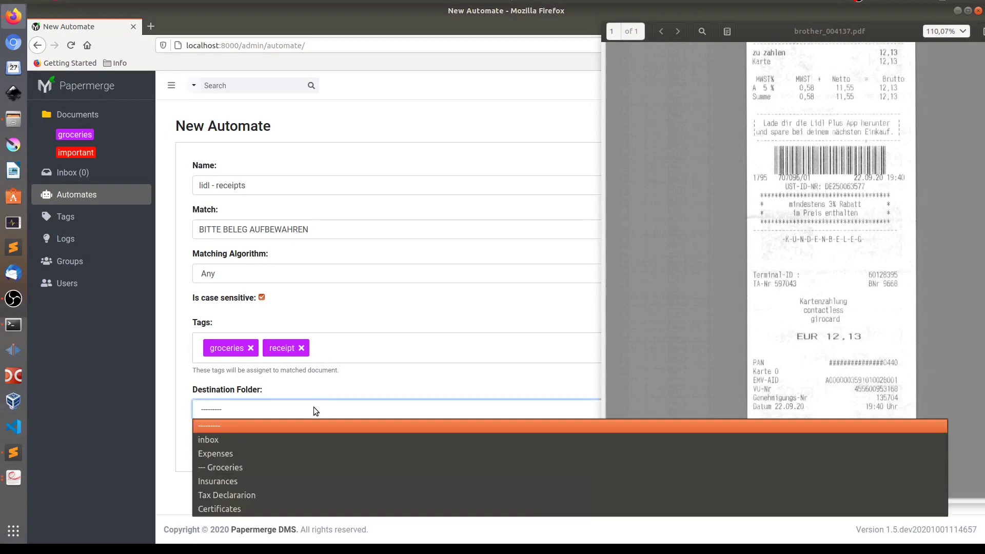
{"action": "left_click", "coordinate": [223, 469]}
{"action": "left_click", "coordinate": [214, 445]}
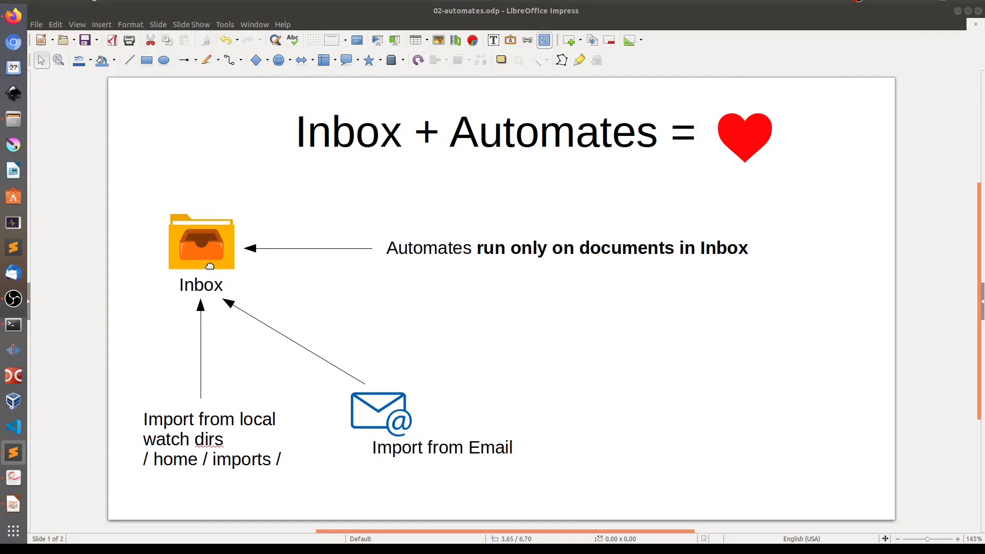
Upload brother_004135 through brother_004138.pdf from the scans folder into the Inbox
{"action": "key", "text": "alt+Tab"}
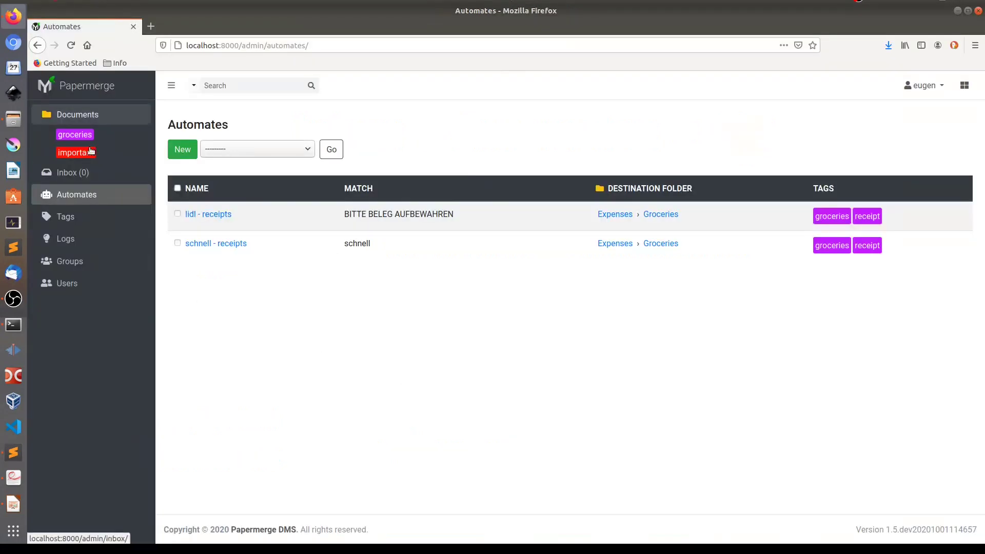
{"action": "left_click", "coordinate": [71, 172]}
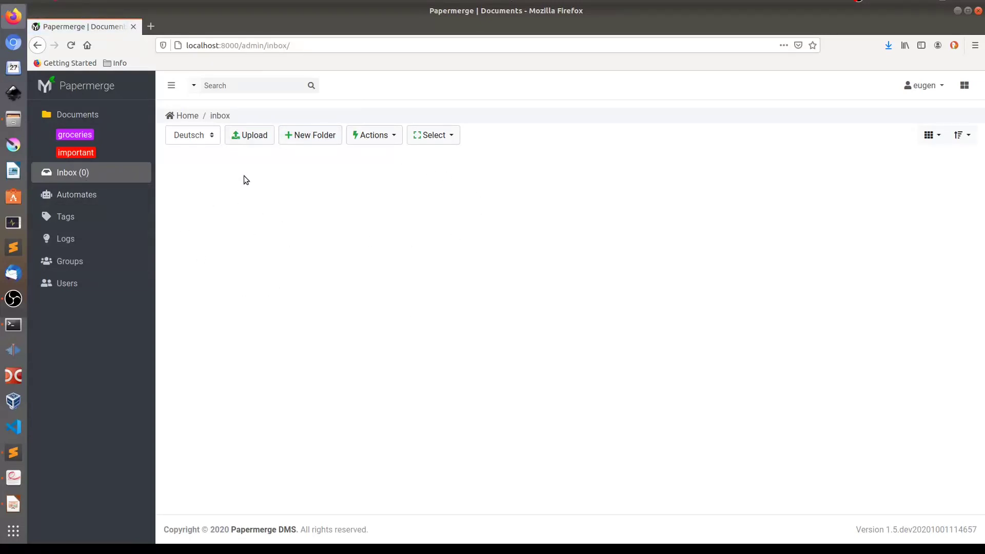
{"action": "left_click", "coordinate": [259, 142]}
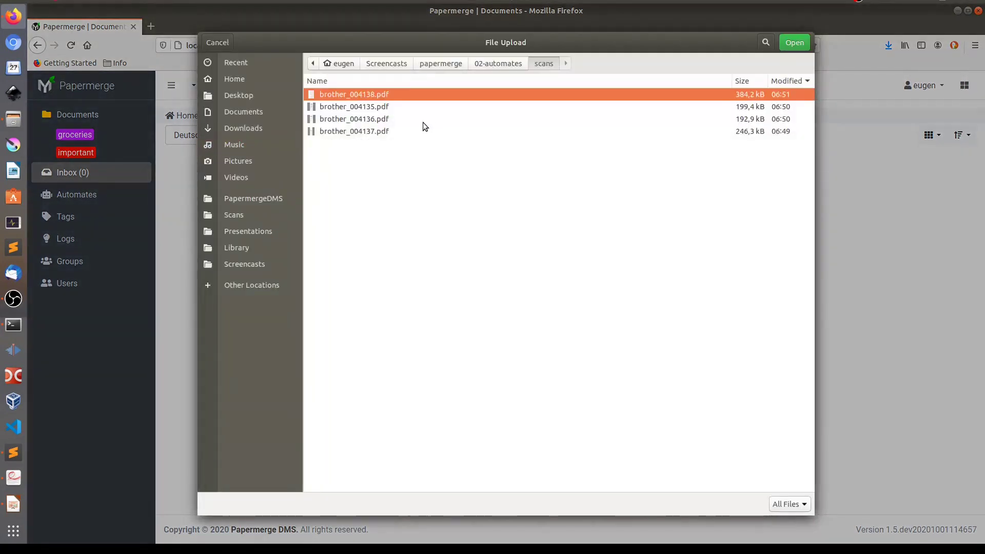
{"action": "left_click", "coordinate": [380, 135], "text": "shift"}
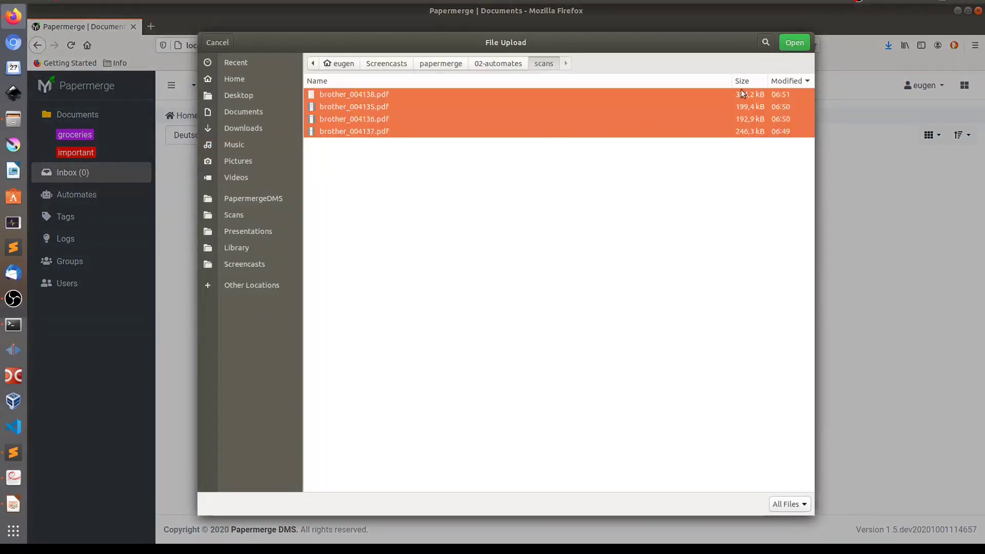
{"action": "left_click", "coordinate": [794, 45]}
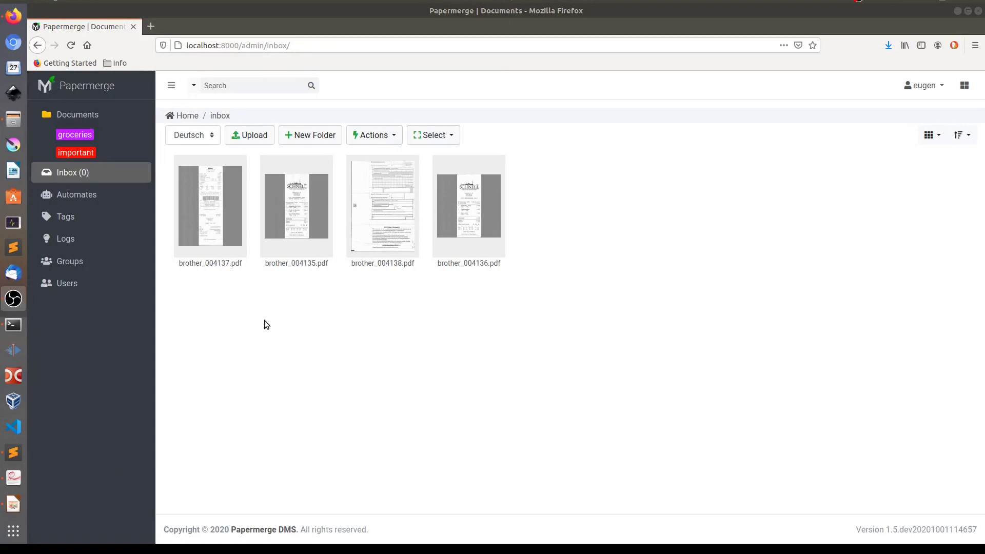
Refresh the Inbox and review the remaining brother_004138.pdf bank transfer form
{"action": "left_click", "coordinate": [71, 45]}
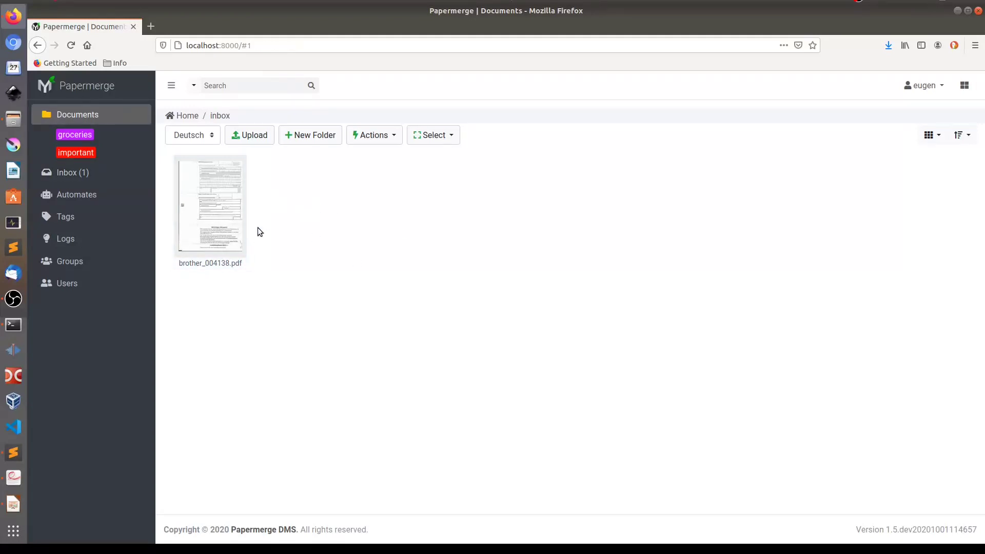
{"action": "double_click", "coordinate": [233, 201]}
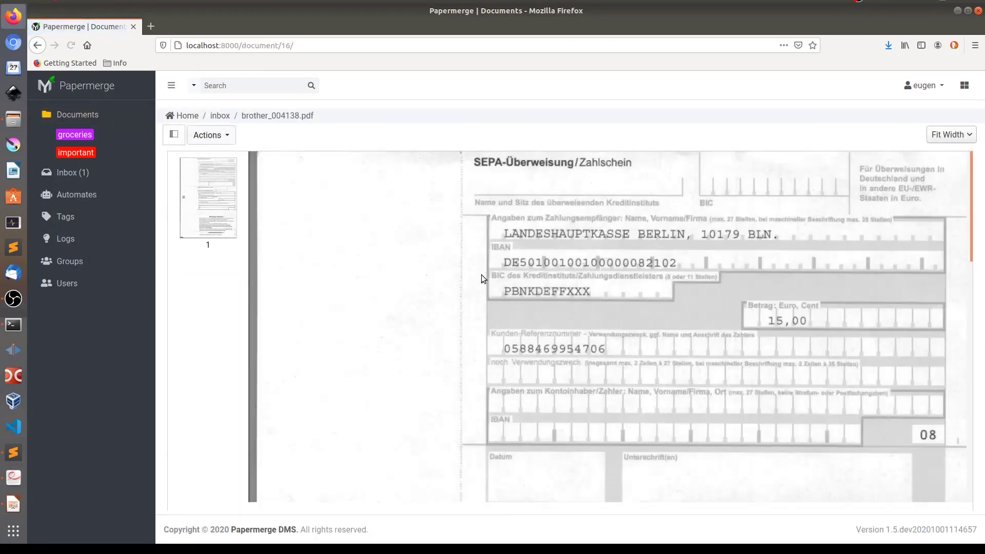
{"action": "scroll", "coordinate": [755, 338], "scroll_direction": "down", "scroll_amount": 10}
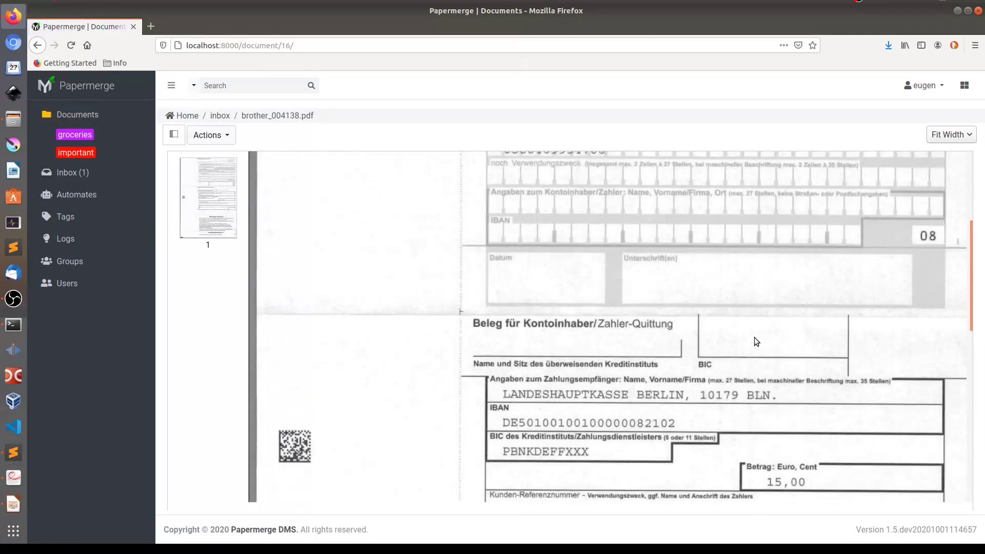
{"action": "scroll", "coordinate": [659, 316], "scroll_direction": "up", "scroll_amount": 8}
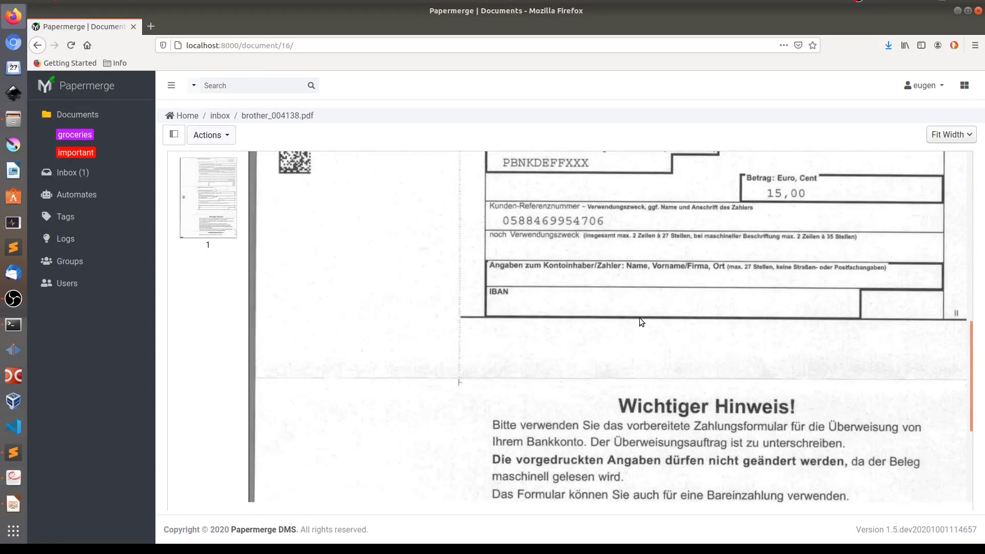
{"action": "key", "text": "alt+Left"}
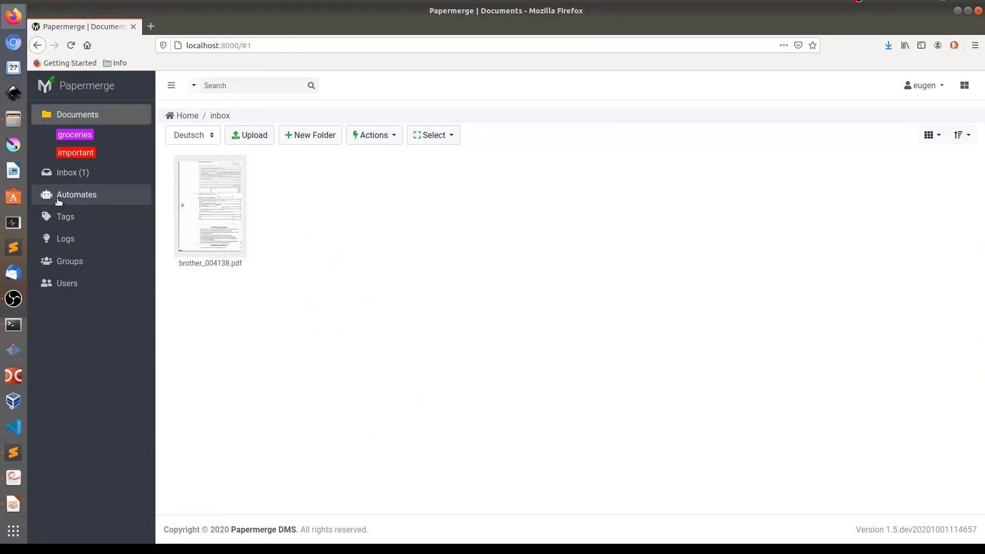
Open Expenses › Groceries from Documents to see the three receipts tagged groceries and receipt
{"action": "left_click", "coordinate": [81, 117]}
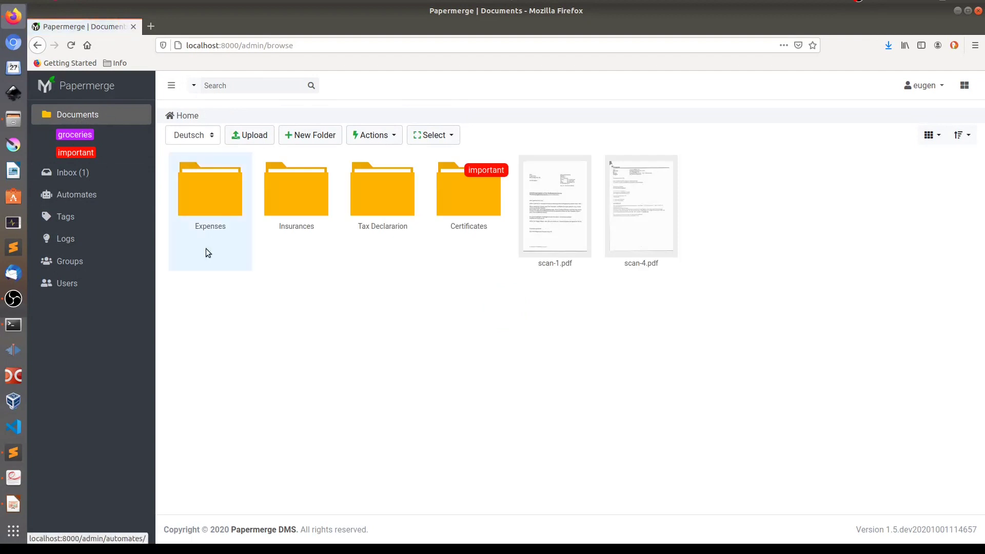
{"action": "double_click", "coordinate": [211, 198]}
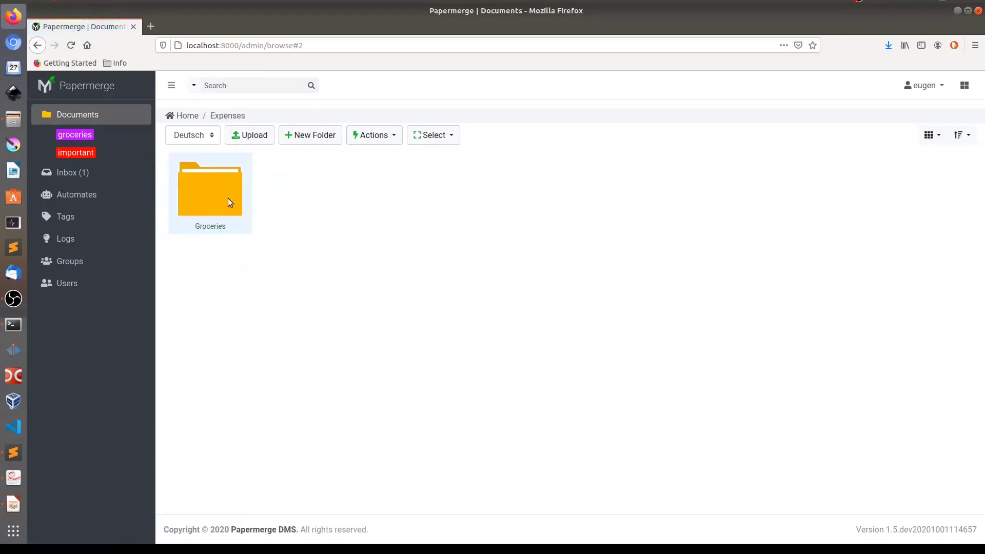
{"action": "double_click", "coordinate": [227, 203]}
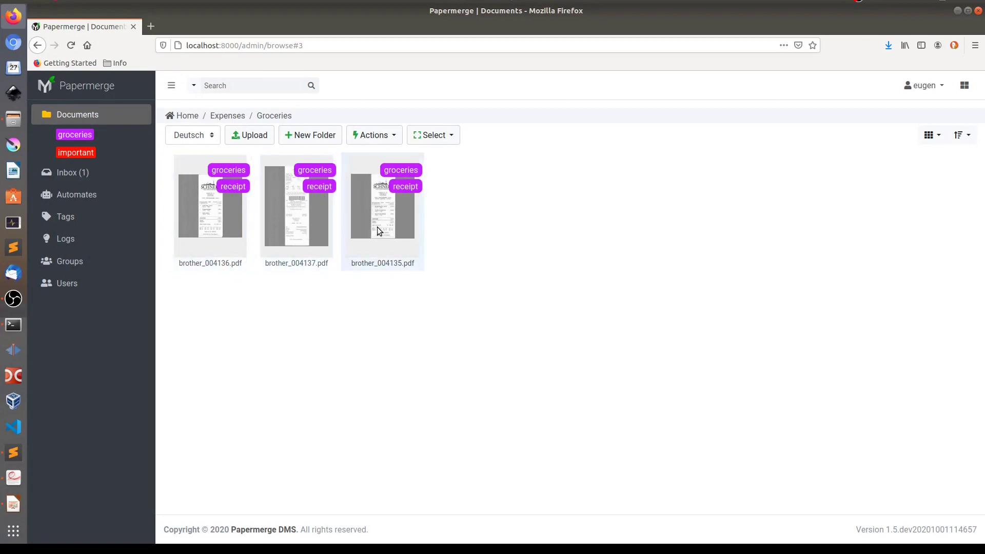
Open the brother_004135.pdf automates log and highlight its 1-of-2 schnell match count
{"action": "left_click", "coordinate": [90, 243]}
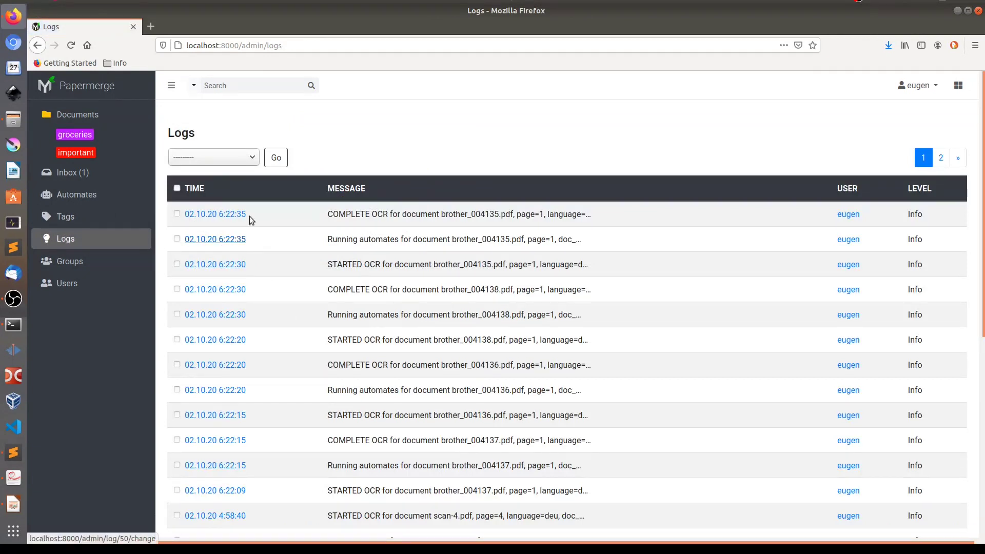
{"action": "left_click", "coordinate": [212, 241]}
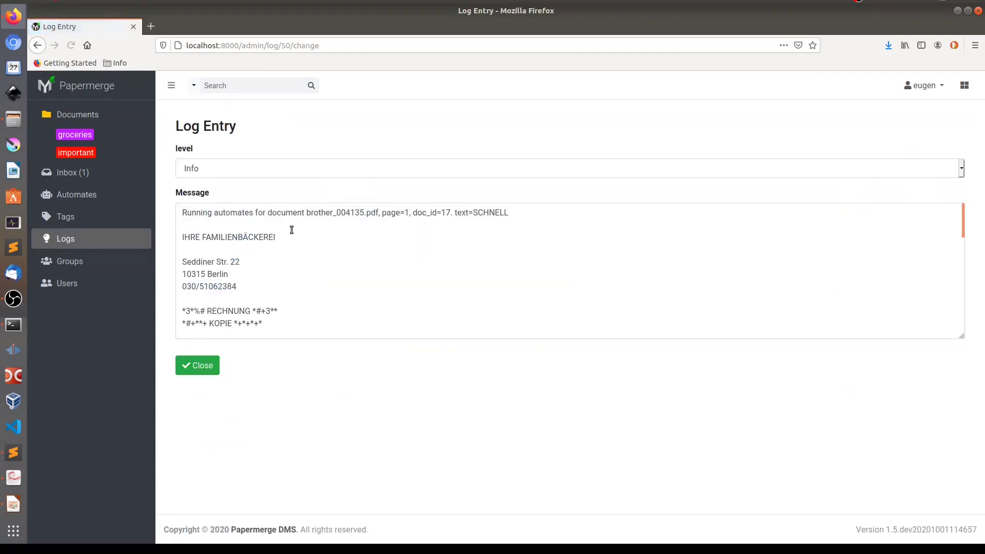
{"action": "left_click_drag", "start_coordinate": [184, 214], "coordinate": [416, 218]}
{"action": "left_click", "coordinate": [326, 214]}
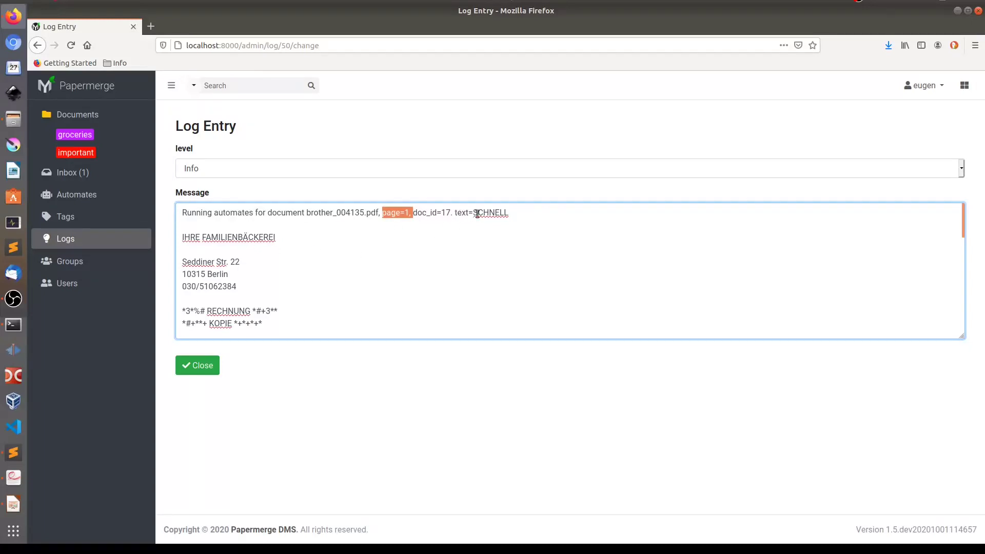
{"action": "left_click_drag", "start_coordinate": [473, 212], "coordinate": [264, 269]}
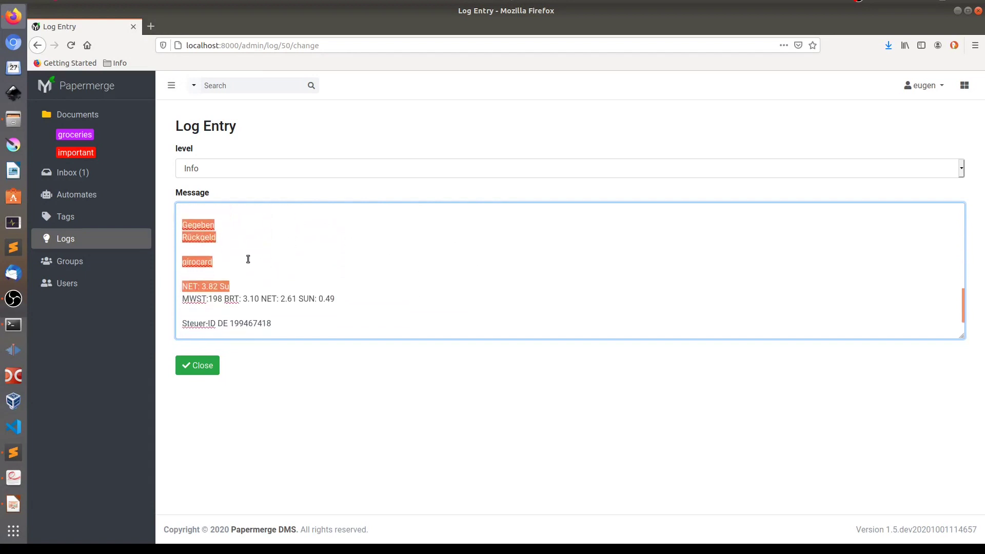
{"action": "scroll", "coordinate": [308, 260], "scroll_direction": "down", "scroll_amount": 2}
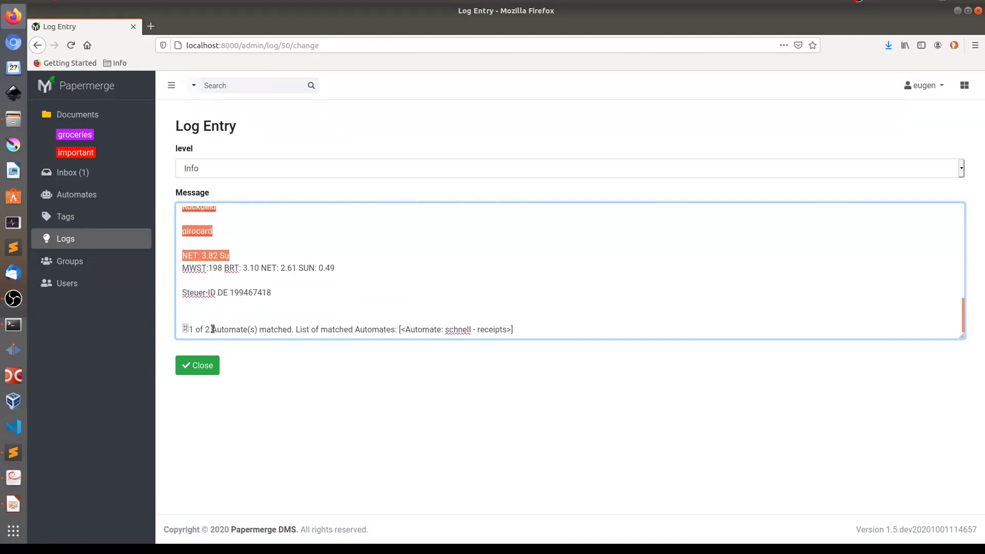
{"action": "left_click_drag", "start_coordinate": [188, 331], "coordinate": [212, 331]}
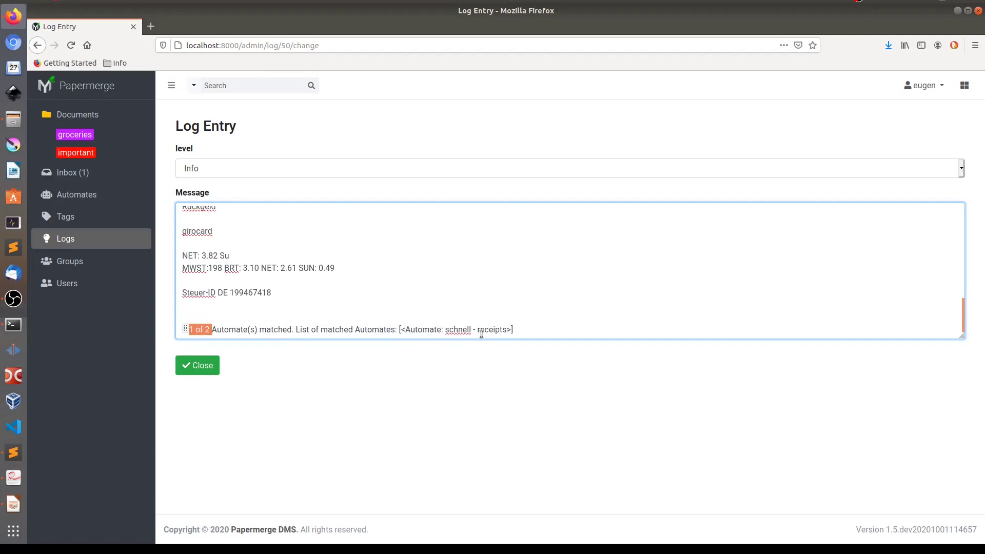
{"action": "left_click", "coordinate": [450, 331]}
Highlight the 'automate schnell - receipts' log match, then list all groceries-tagged documents
{"action": "left_click_drag", "start_coordinate": [450, 331], "coordinate": [507, 331]}
{"action": "key", "text": "alt+Left"}
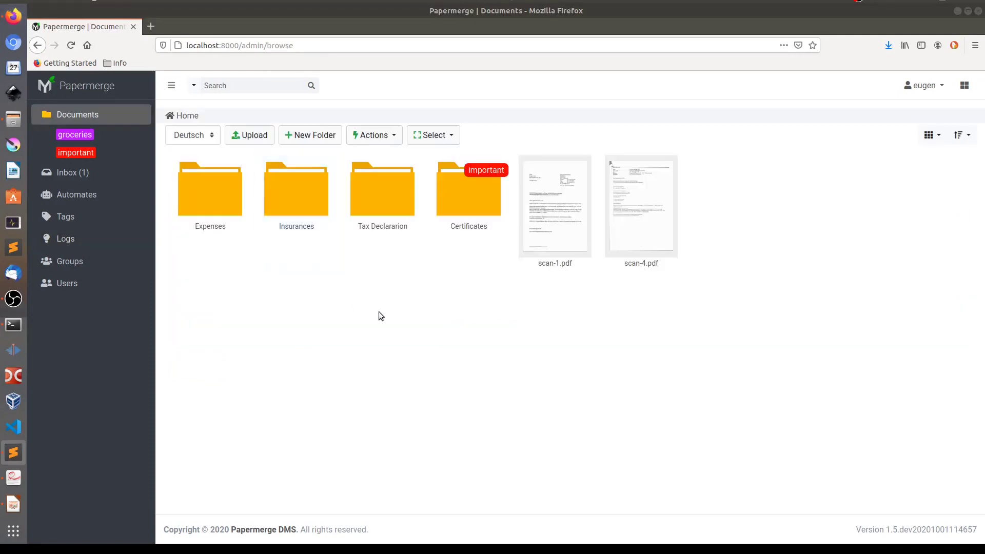
{"action": "left_click", "coordinate": [70, 134]}
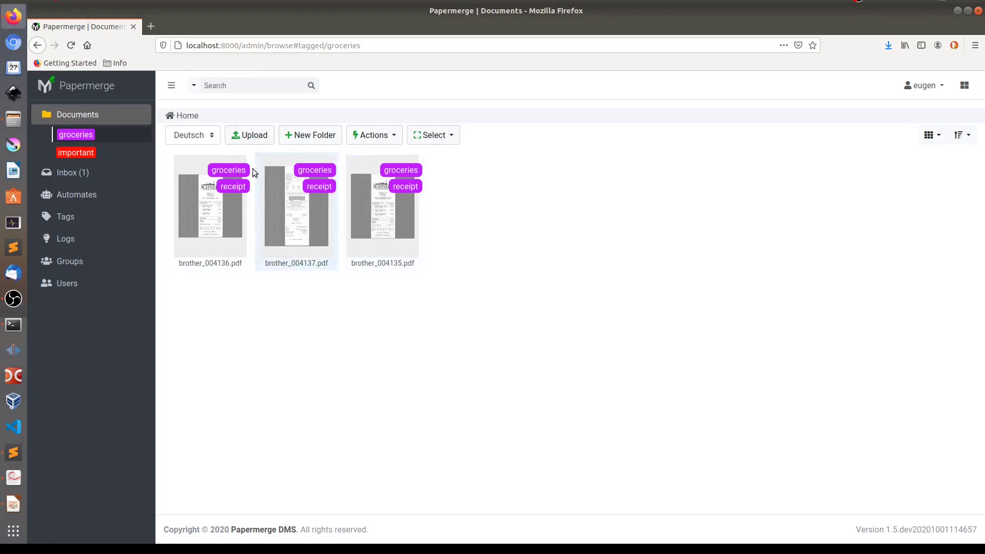
Confirm brother_004136.pdf shows groceries and receipt tags, then return to the Groceries folder
{"action": "double_click", "coordinate": [208, 211]}
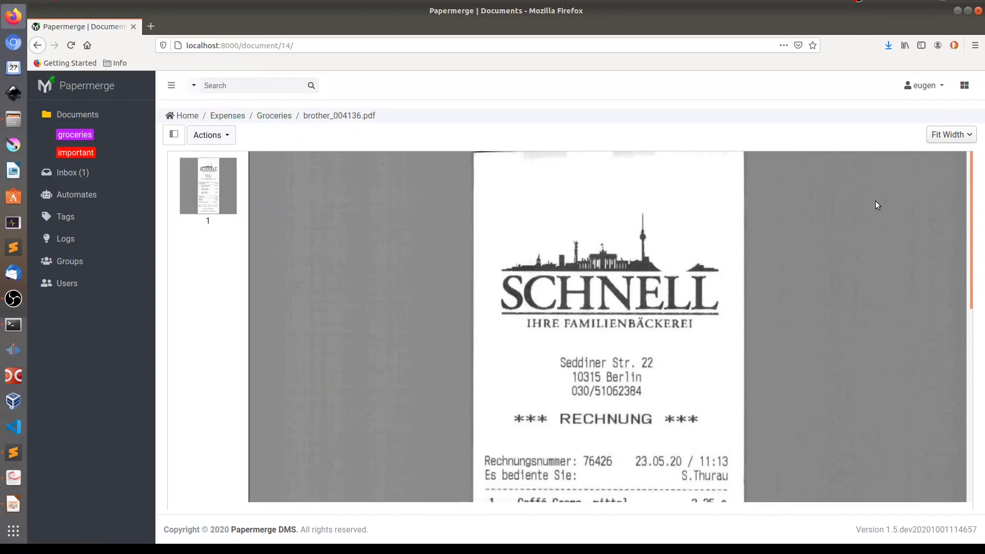
{"action": "left_click", "coordinate": [964, 86]}
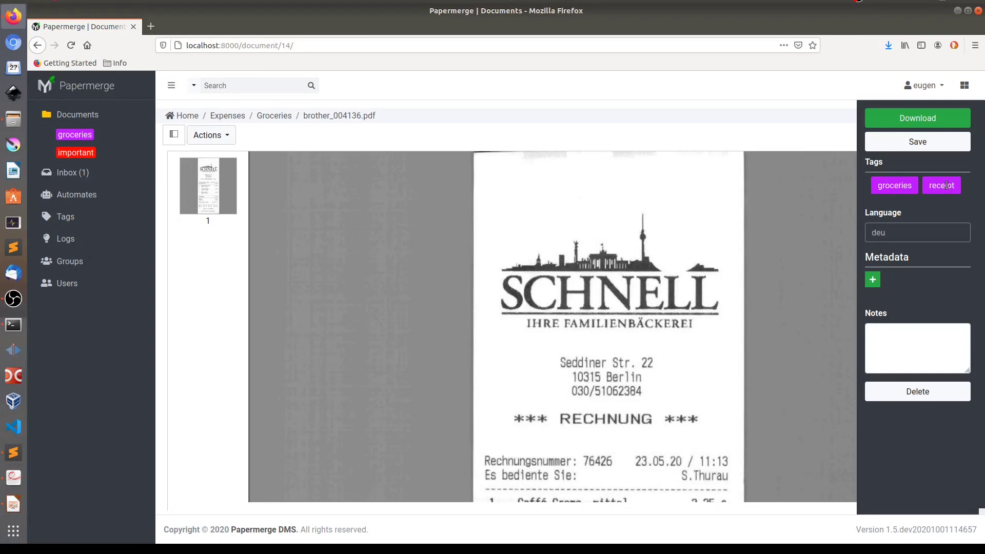
{"action": "key", "text": "Return"}
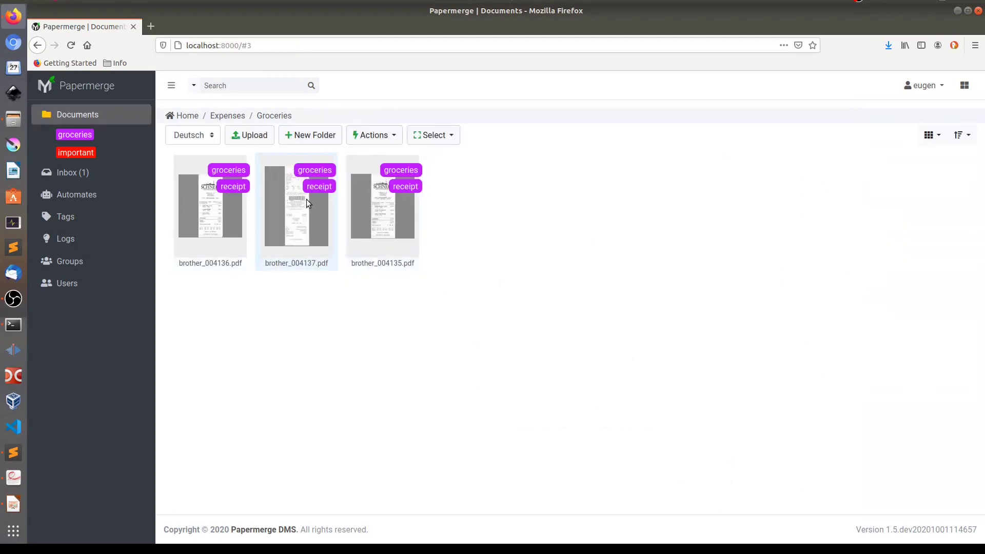
{"action": "double_click", "coordinate": [306, 200]}
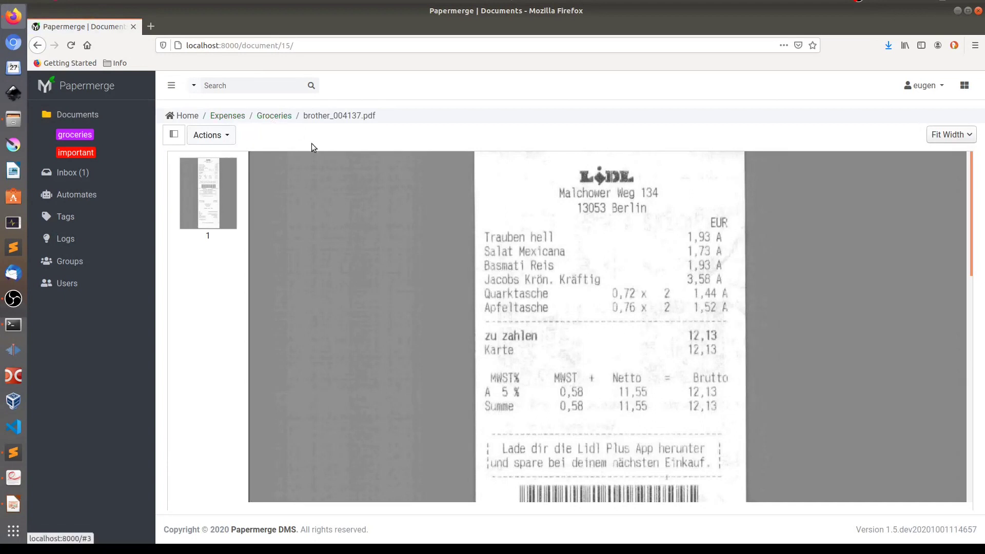
{"action": "left_click", "coordinate": [966, 85]}
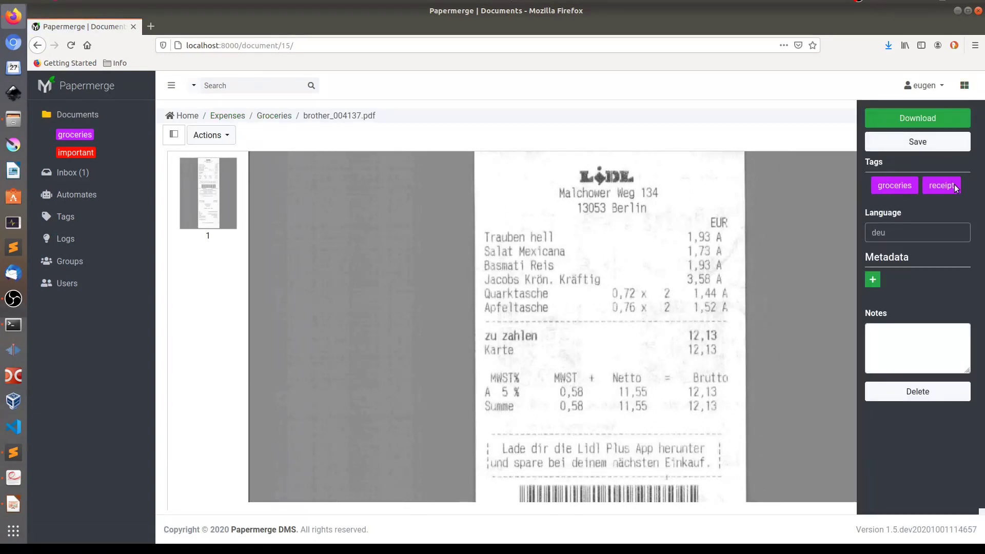
{"action": "key", "text": "alt+Left"}
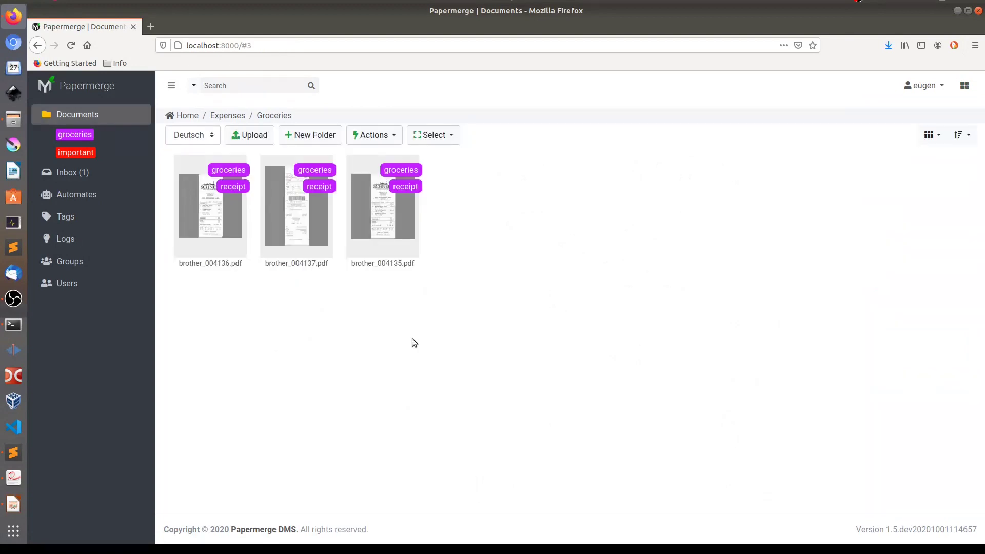